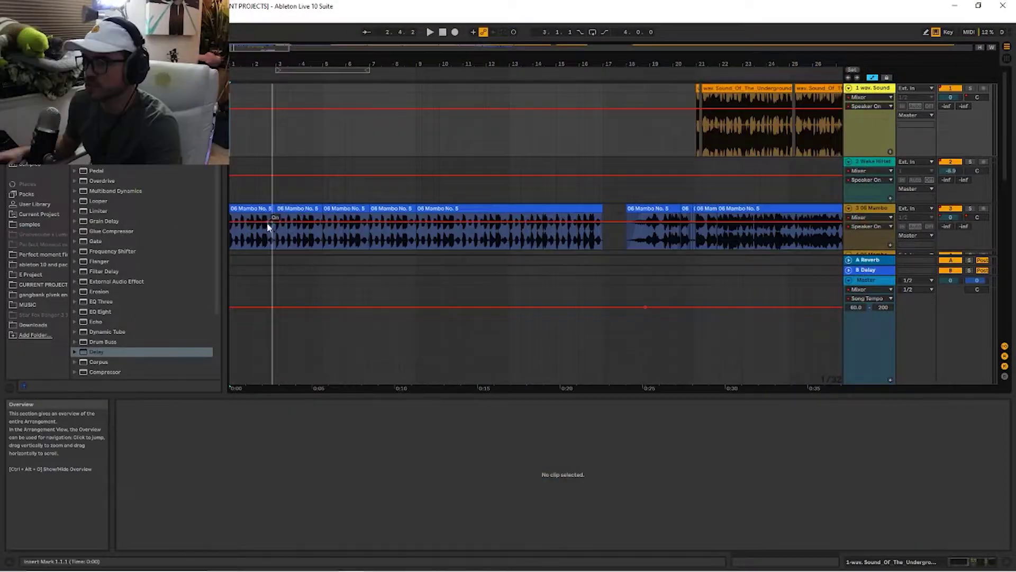
Step: Play the Mambo No. 5 intro from bar 3 and view the effects on the soloed Grunt Birthday Party track
click(266, 223)
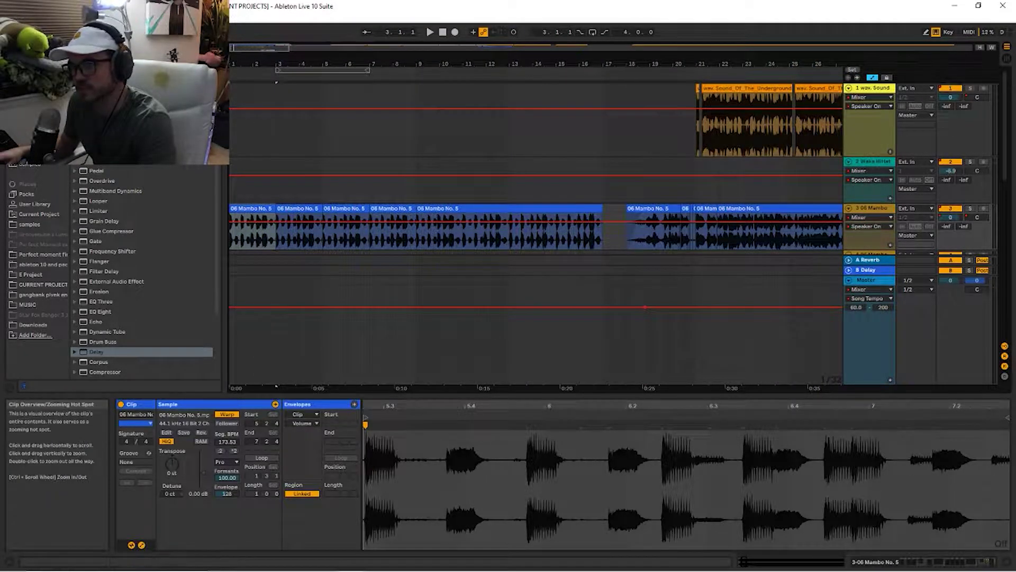
key(minus)
key(space)
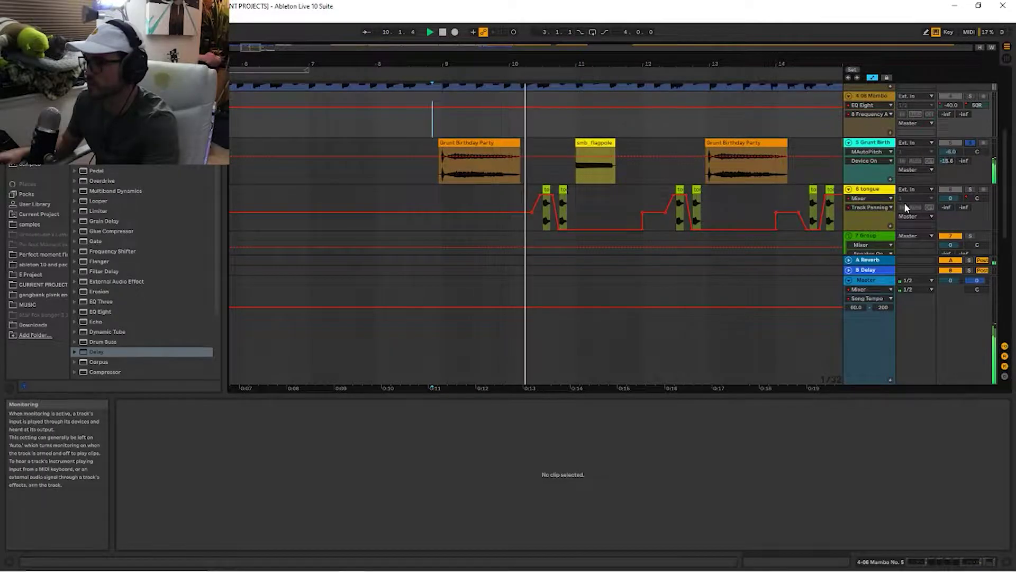
click(613, 163)
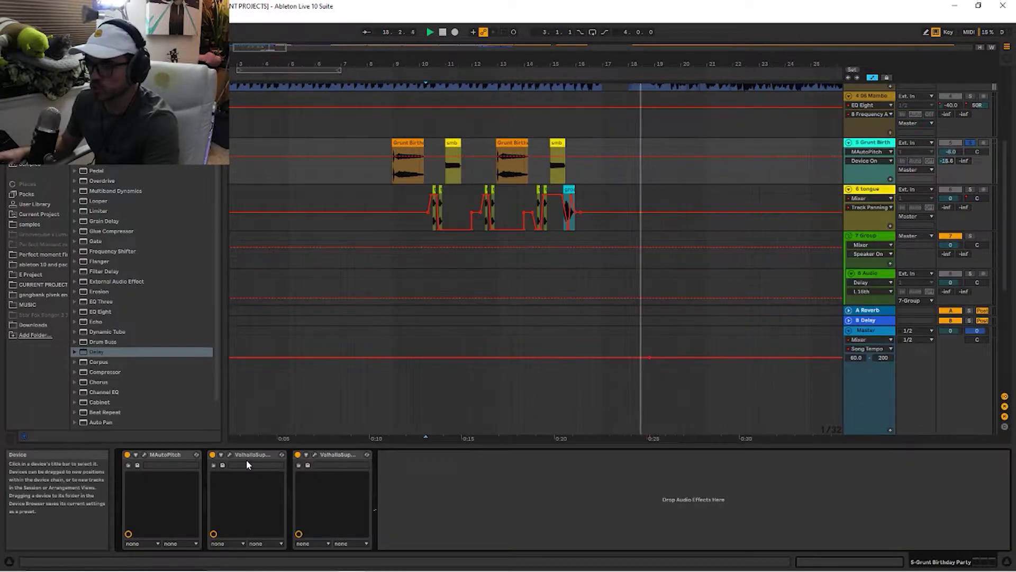
Step: Solo the tongue track, listen to its clips from about bar 9.4 and its last clip from bar 15, then turn solo off
click(970, 189)
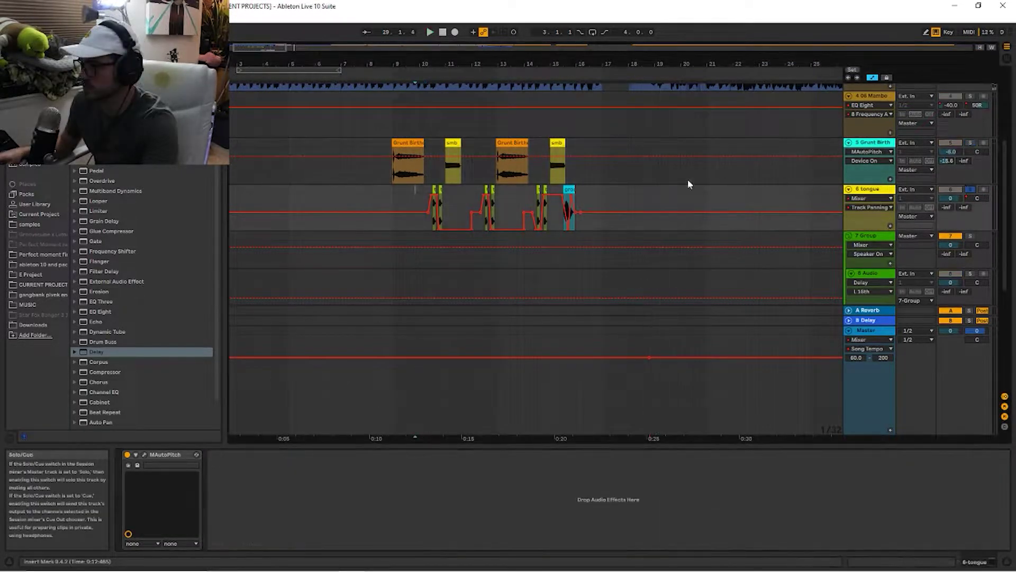
key(space)
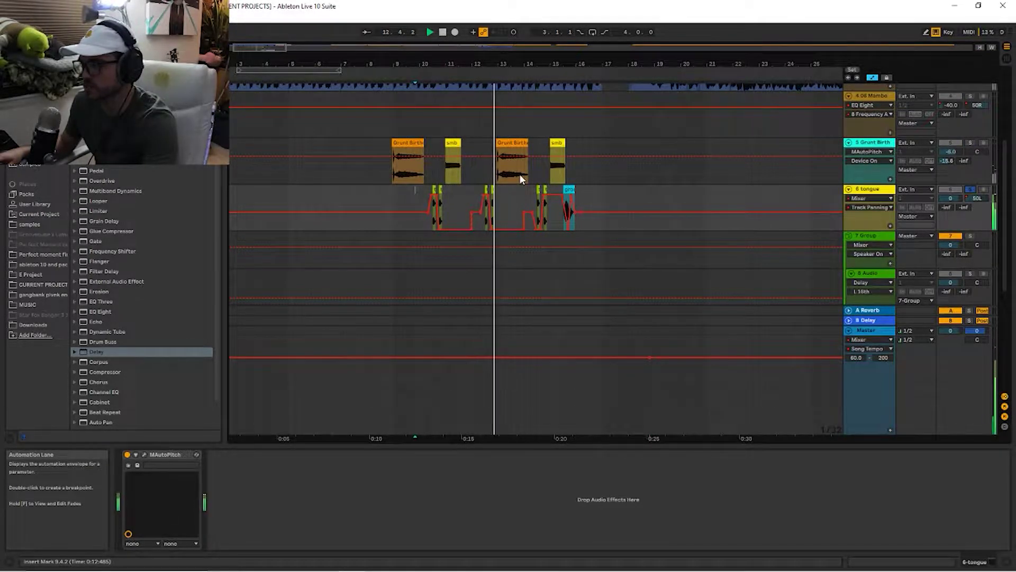
click(559, 212)
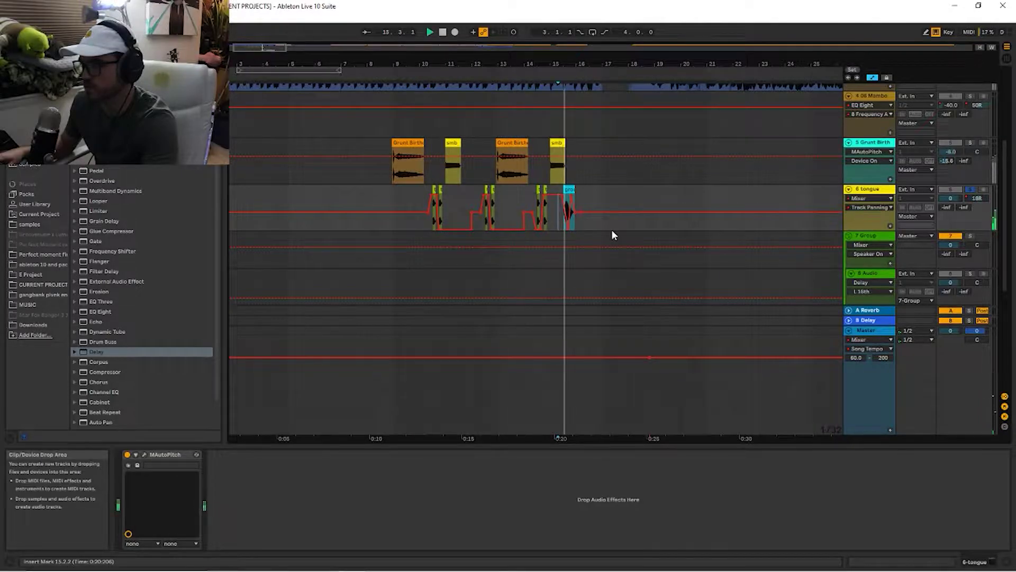
drag(345, 49, 355, 47)
key(space)
click(971, 190)
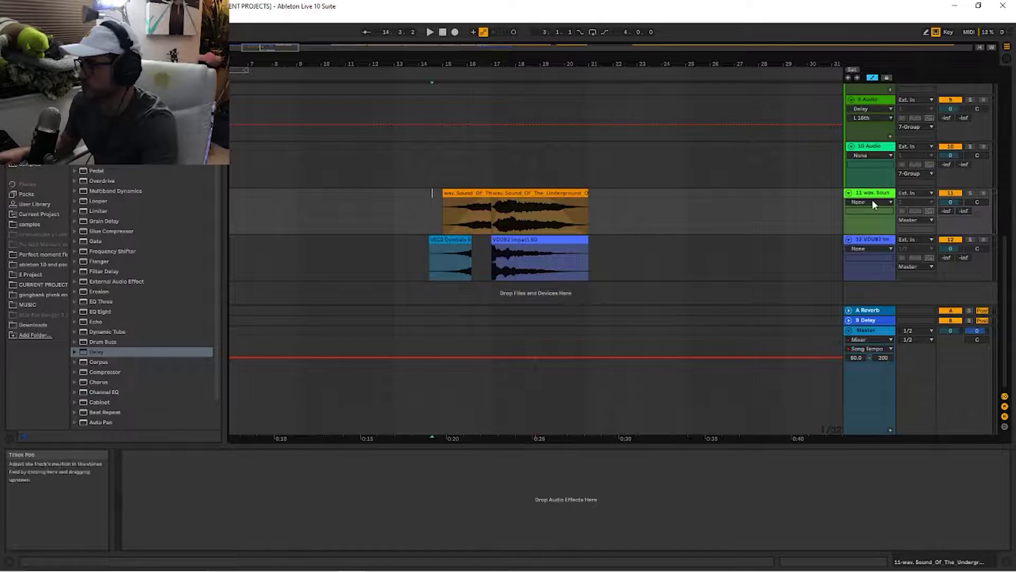
Step: Play the Sound Of The Underground riser and the impact clips on tracks 11 and 12 in solo from bar 14
key(space)
scroll(716, 309, up, 2)
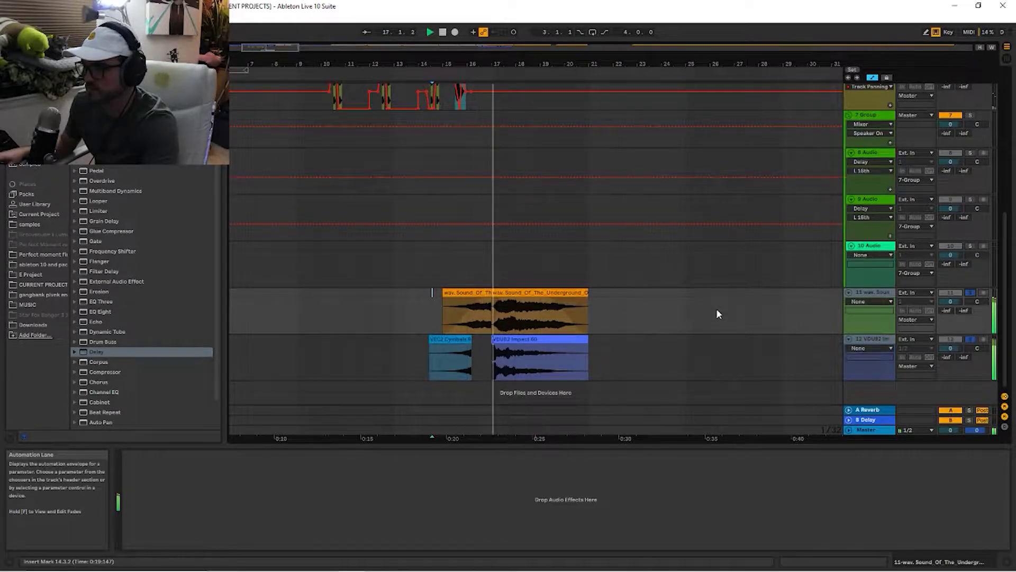
scroll(717, 312, up, 5)
Step: Listen to the chopped Mambo No. 5 clips leading into bar 21, starting from 17.3 and again from around bar 20
click(508, 235)
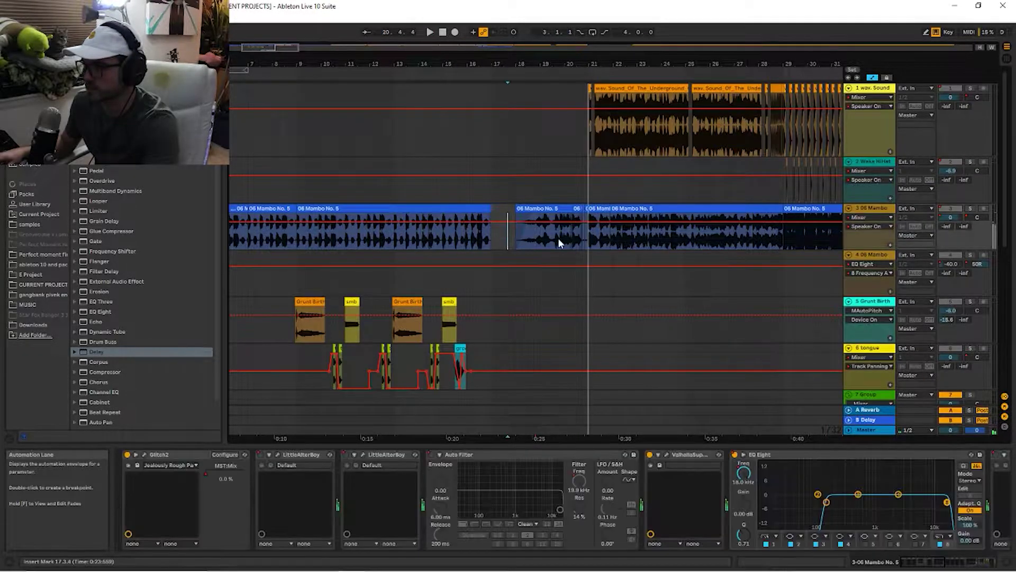
key(space)
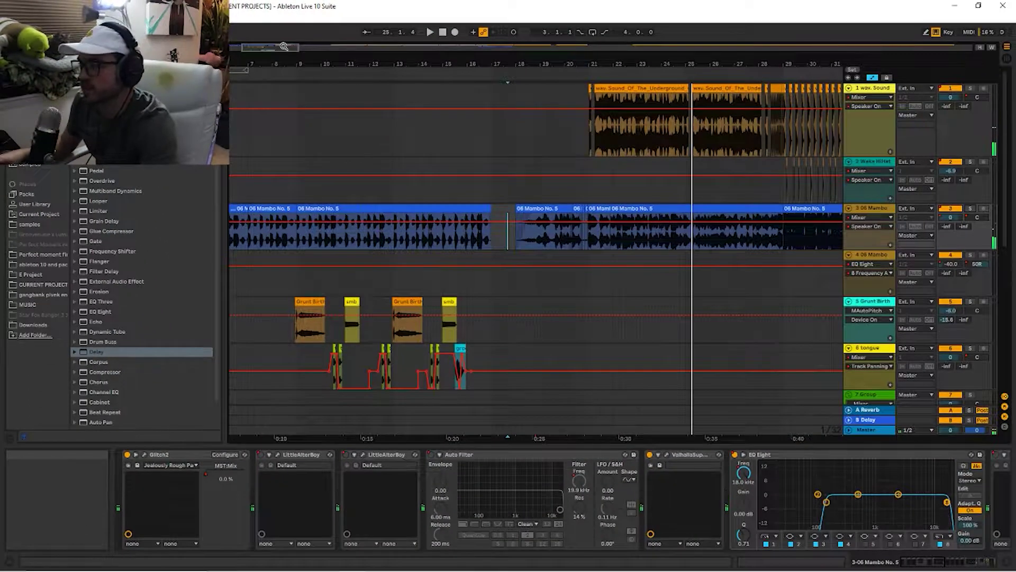
click(451, 247)
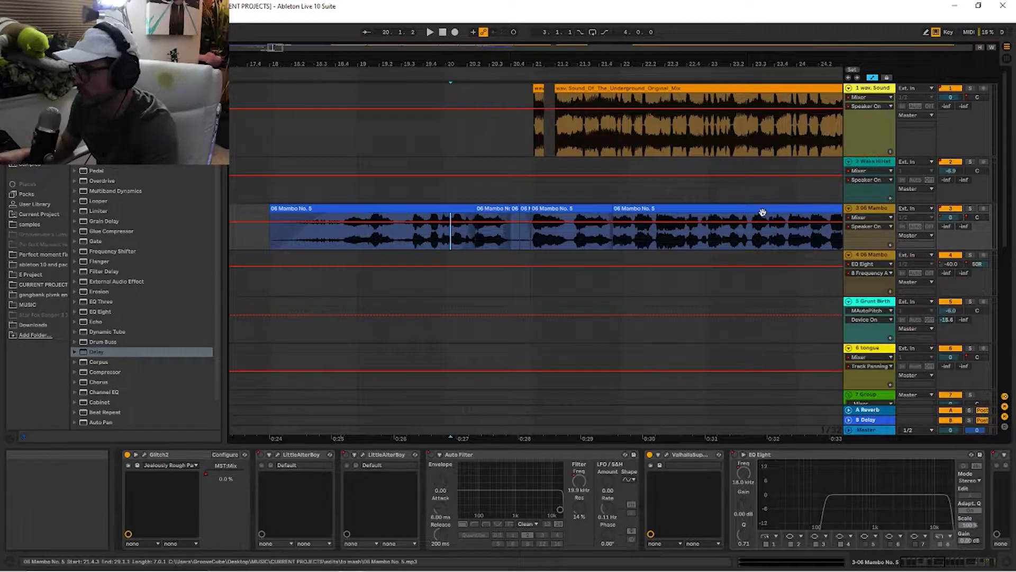
key(space)
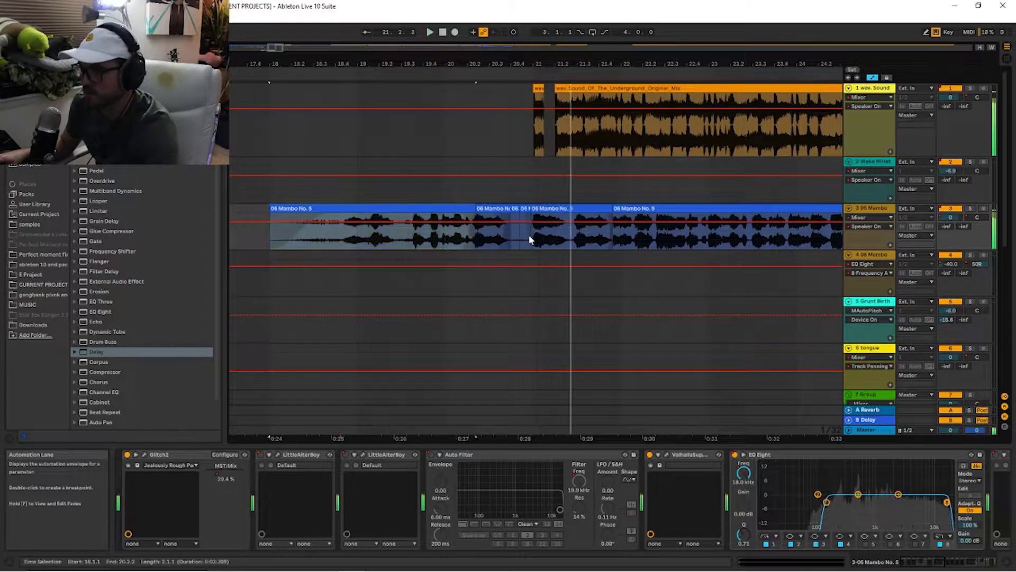
click(574, 241)
click(473, 233)
key(space)
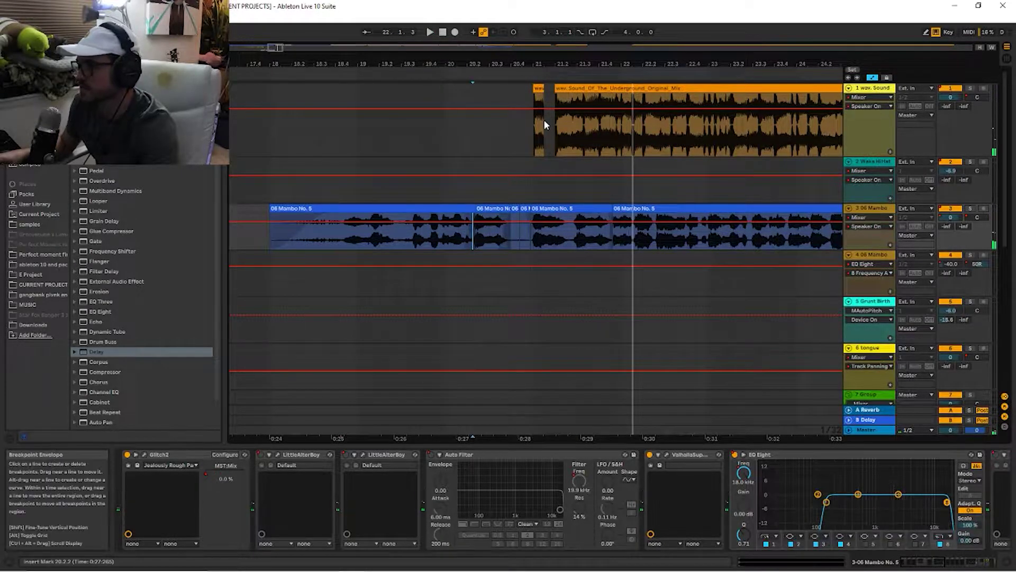
Step: Solo the Sound Of The Underground track and play it from just before bar 21, looking closely at its cuts
key(space)
click(532, 133)
drag(277, 47, 289, 26)
click(972, 89)
key(space)
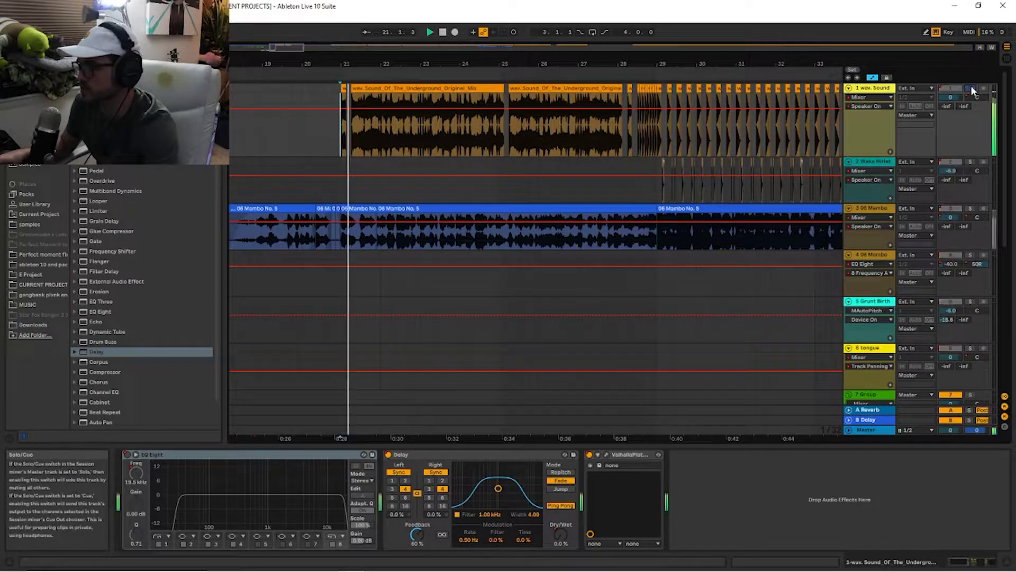
drag(277, 47, 275, 85)
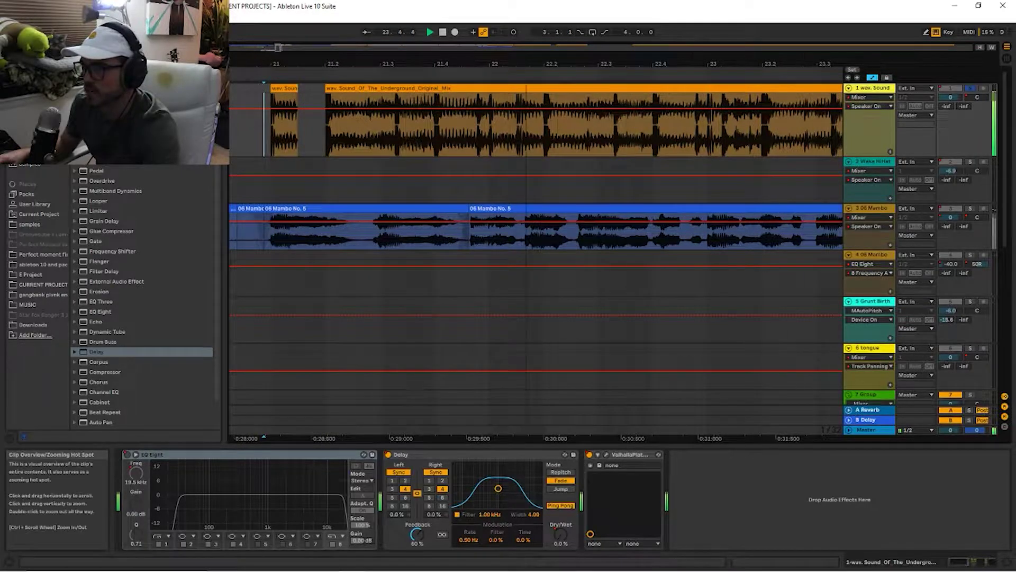
drag(278, 47, 281, 21)
Step: Review the Mambo No. 5 track's device chain and play the section from 21.4 towards bar 29
click(970, 208)
drag(928, 563, 908, 563)
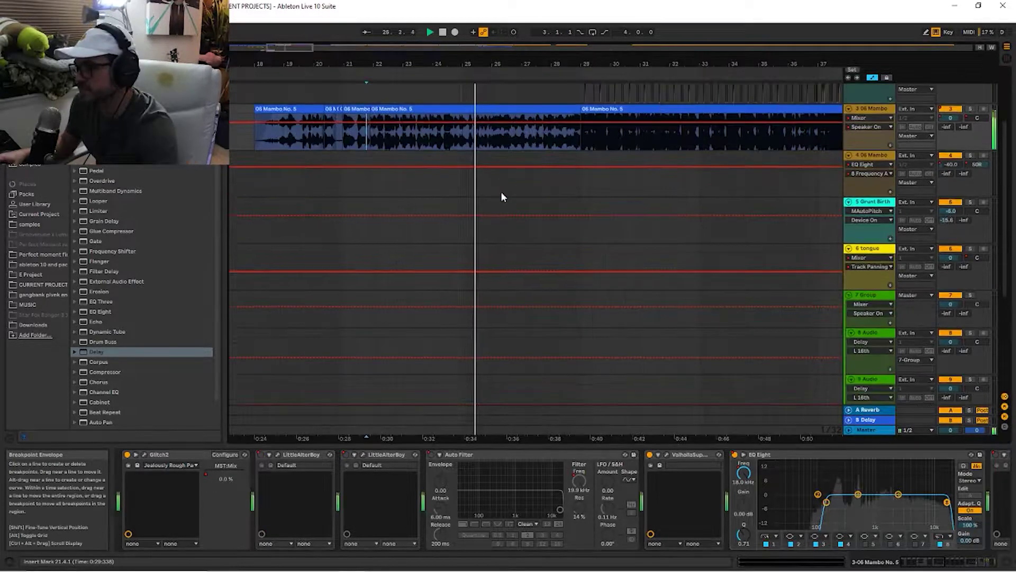
scroll(501, 191, up, 4)
drag(301, 47, 301, 79)
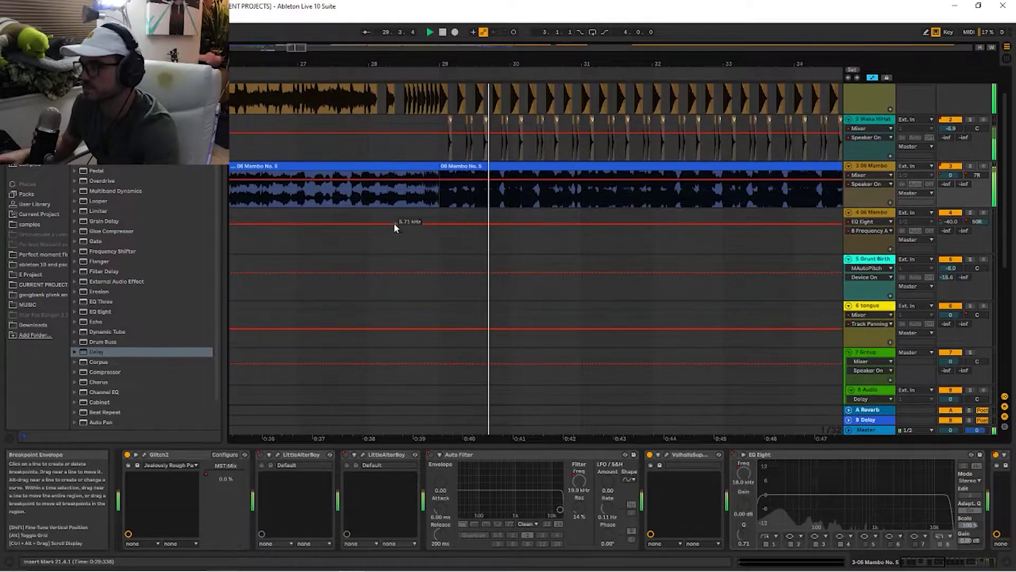
Step: Play the transition into bar 29 from 28.3 and inspect the devices on the Mambo, Waka HiHat and Sound tracks
scroll(394, 224, down, 2)
click(388, 201)
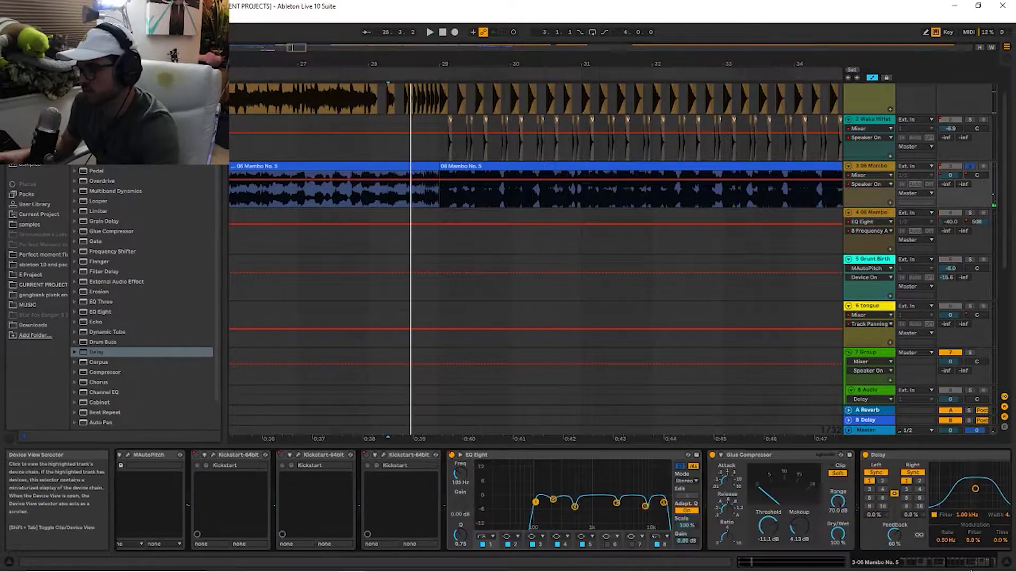
drag(972, 561, 978, 569)
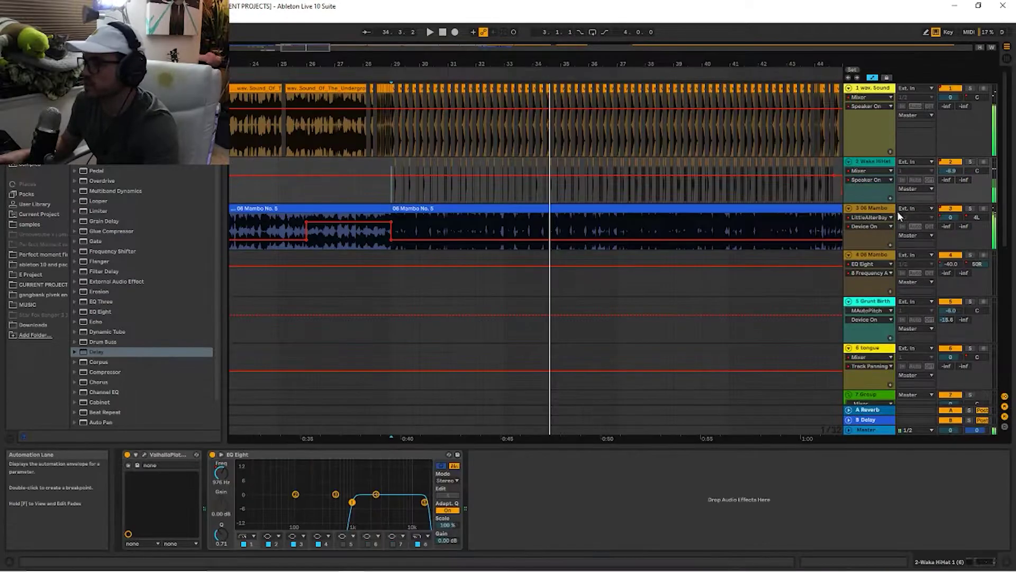
click(898, 211)
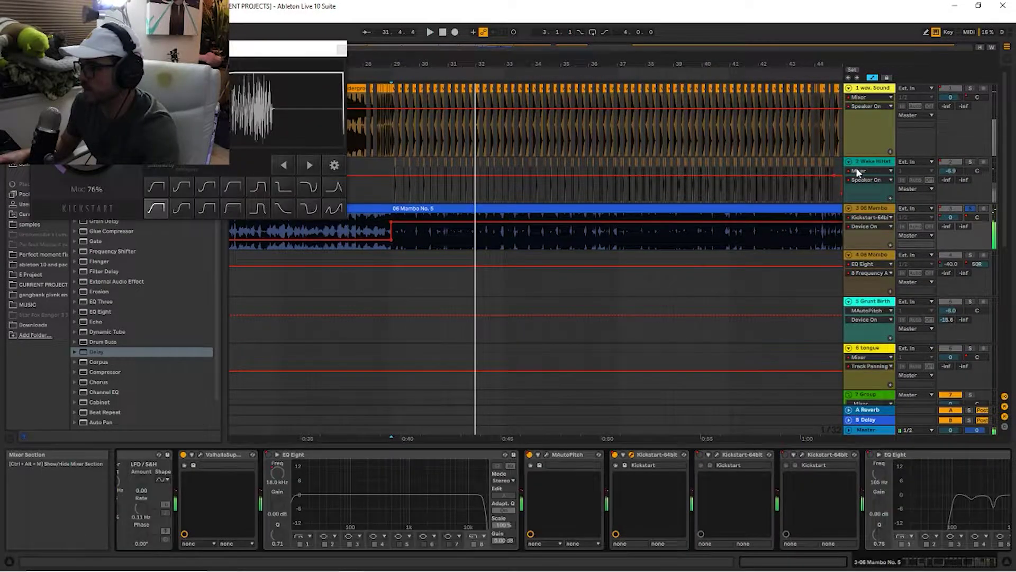
click(863, 163)
click(872, 90)
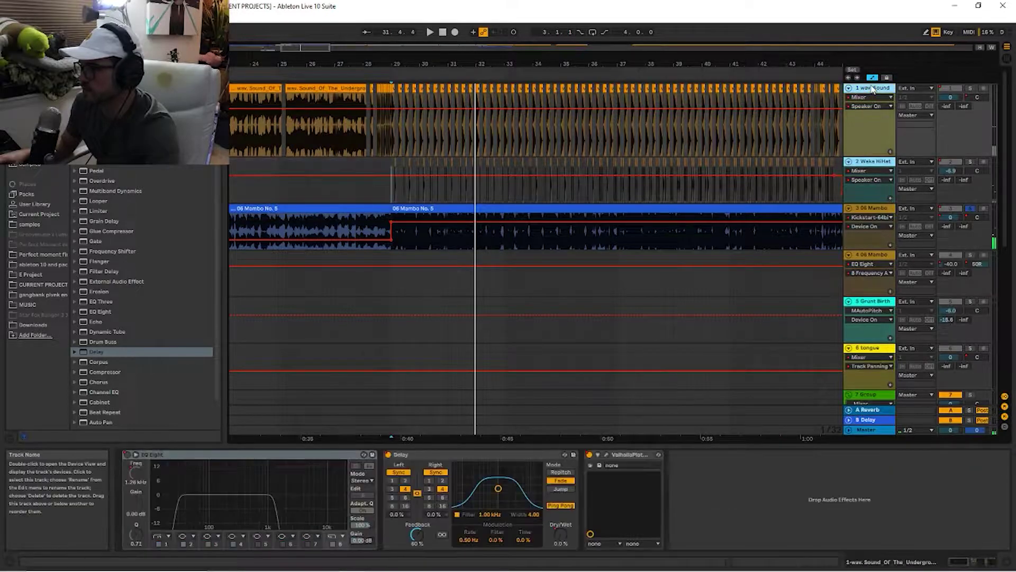
Step: Play the section after bar 29 and on from 41.3 through the change at bar 45
key(space)
drag(291, 45, 291, 79)
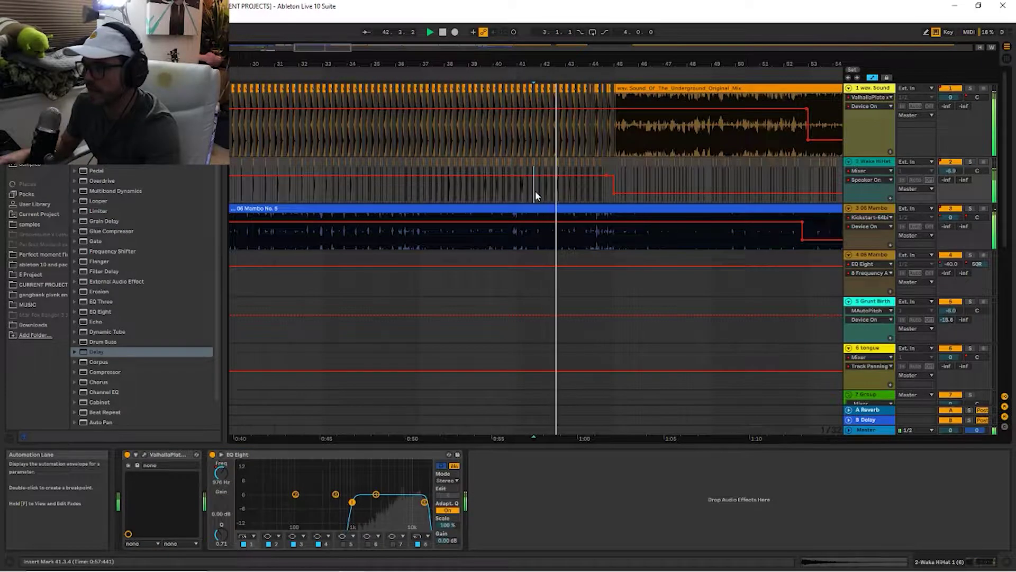
drag(619, 64, 490, 137)
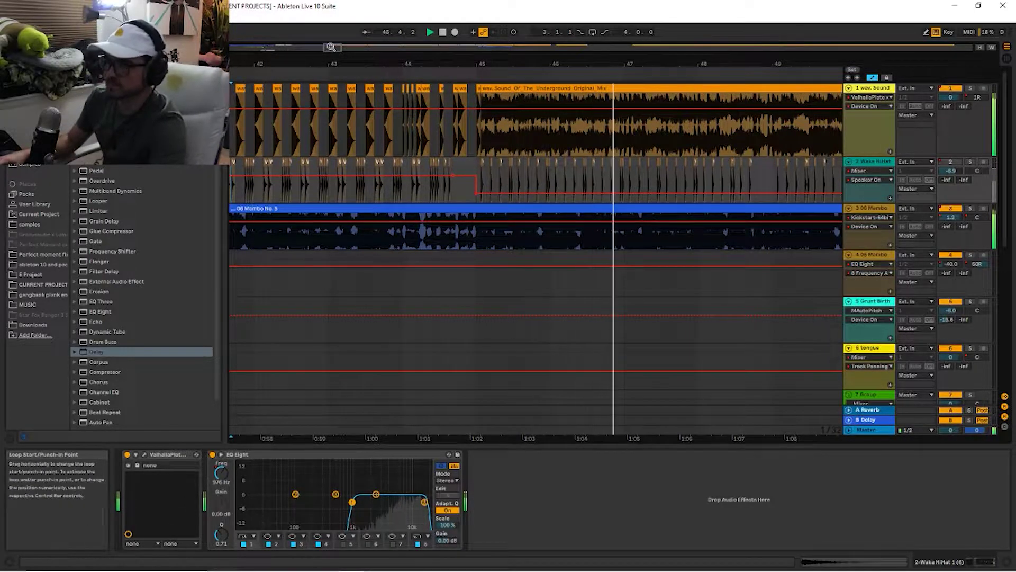
drag(333, 47, 333, 48)
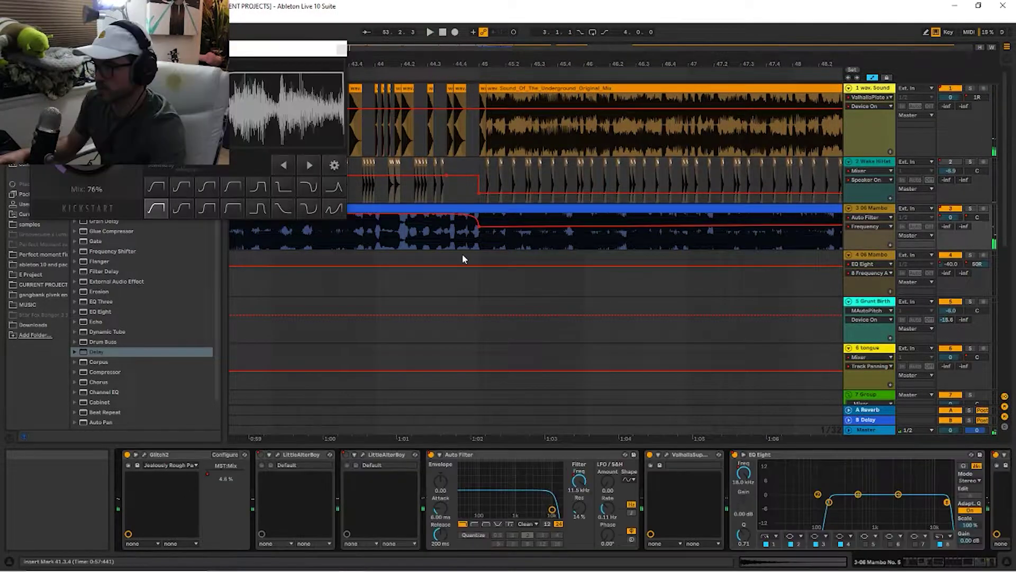
Step: Listen to the soloed Waka HiHat build-up from 52.3 and bar 57 while watching its EQ Eight low-cut filter
key(space)
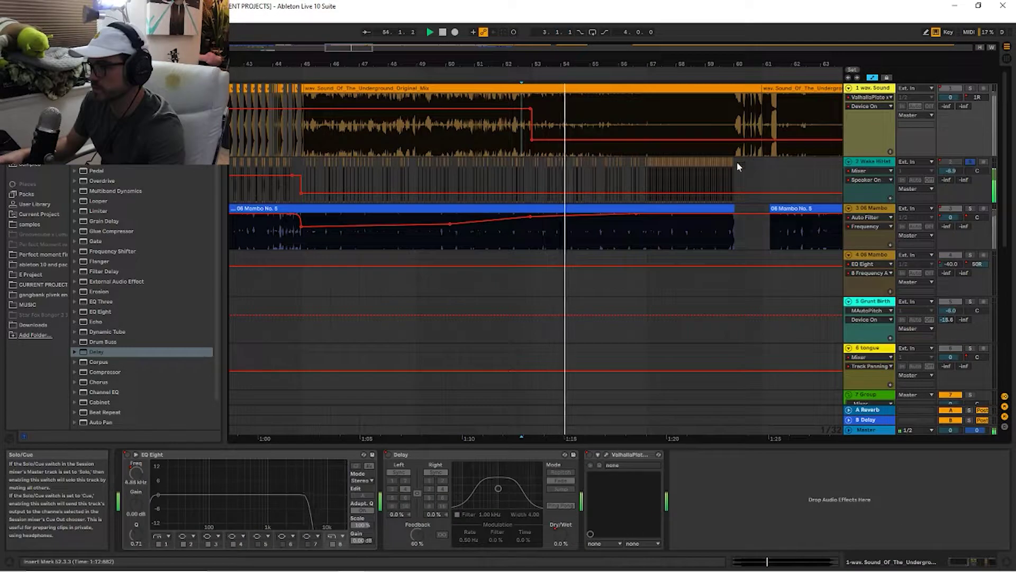
click(670, 174)
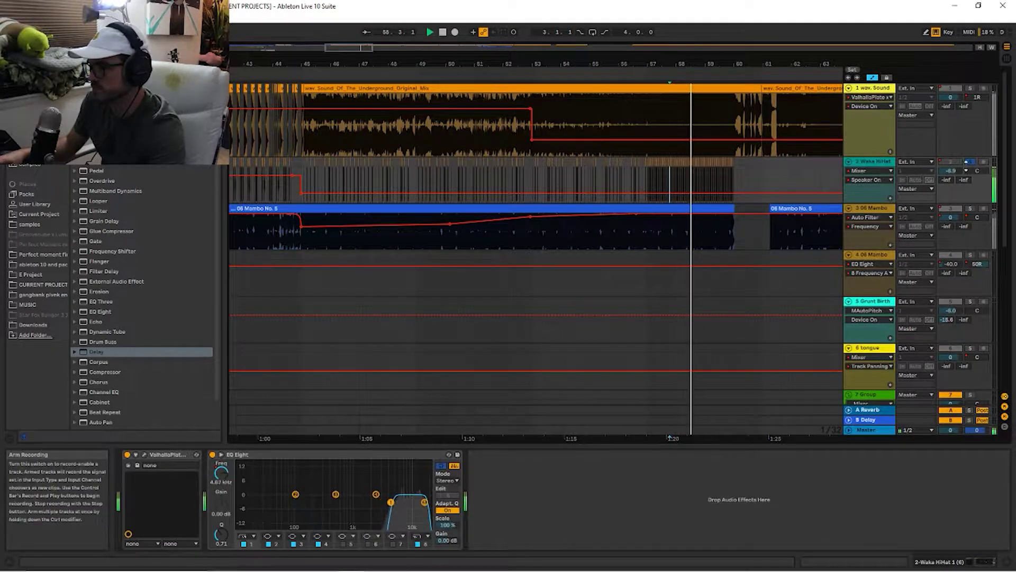
drag(408, 502, 417, 511)
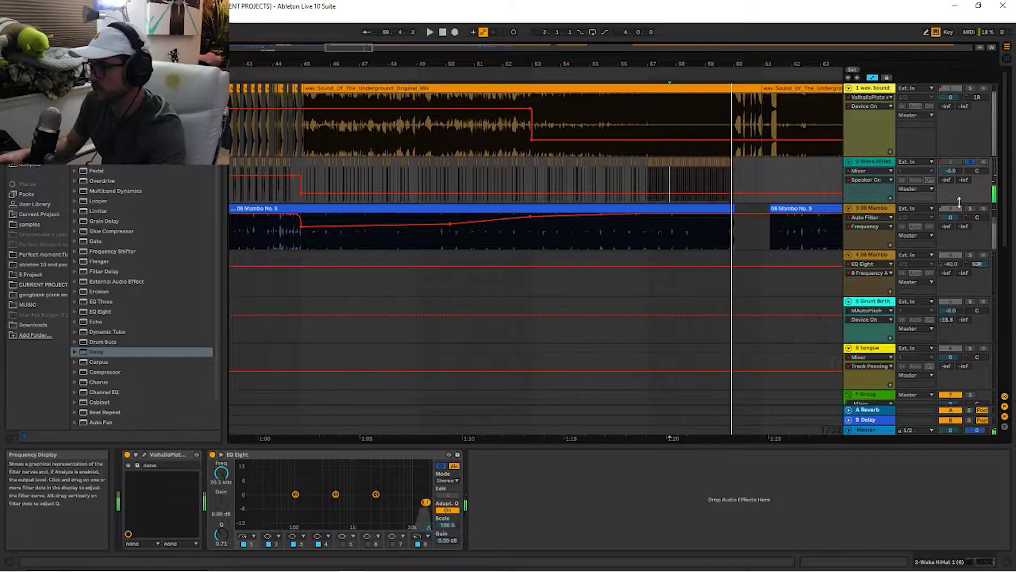
Step: Solo the Mambo No. 5 track from 53.4 and examine its EQ Eight frequency automation and the rest of its device chain
click(969, 209)
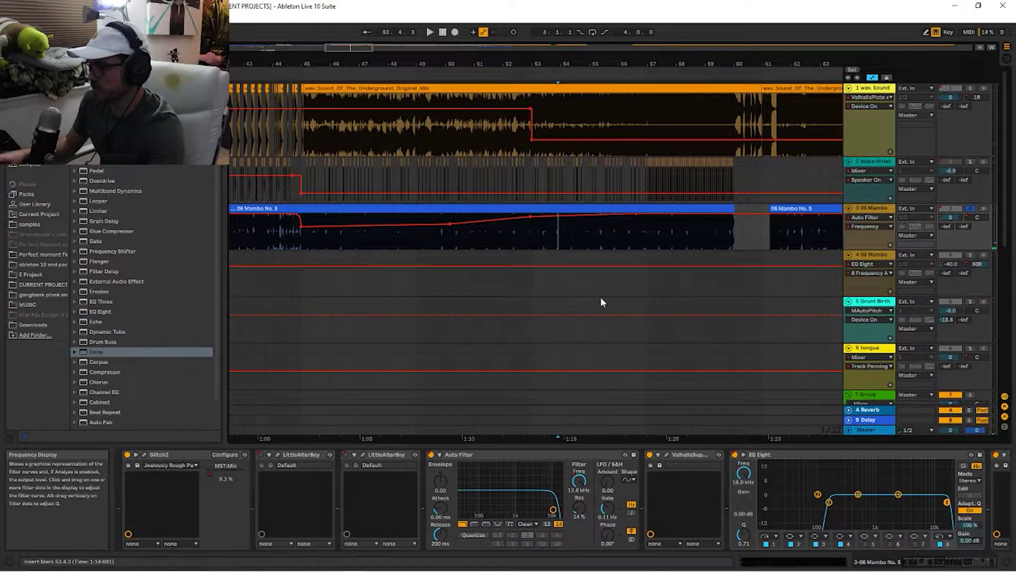
key(space)
click(744, 474)
click(961, 566)
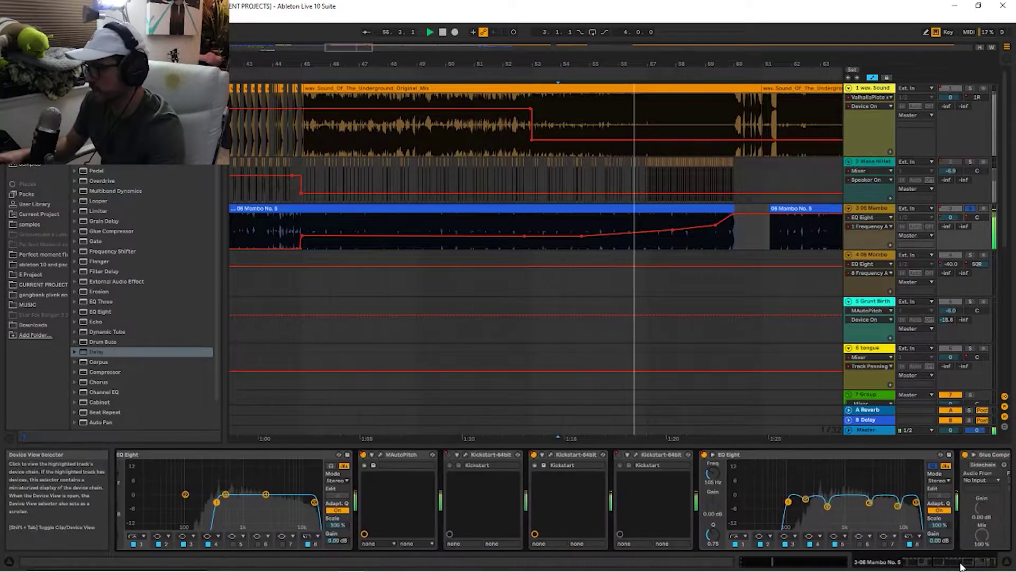
drag(962, 565, 995, 566)
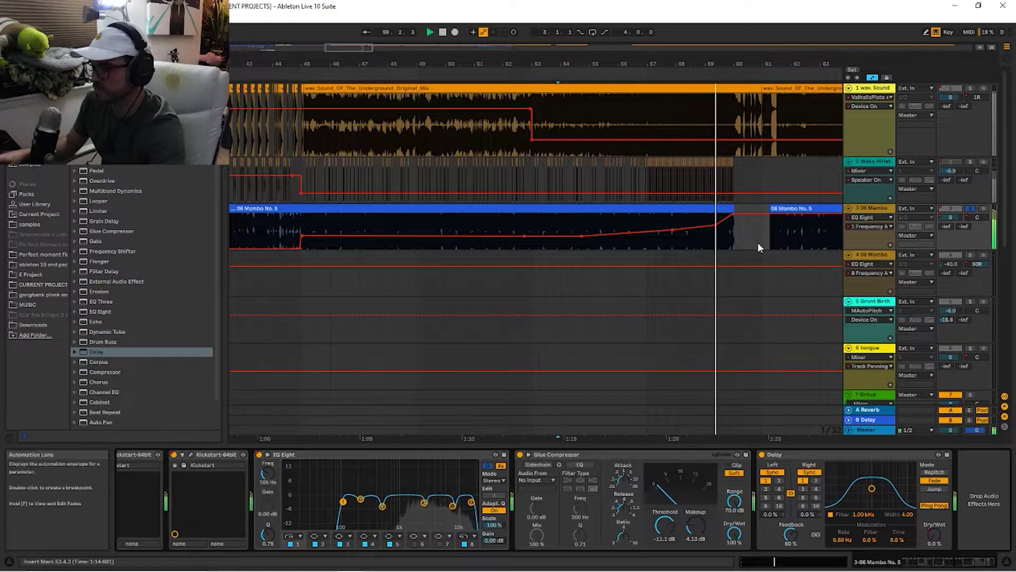
Step: Play the end of the soloed Mambo build-up from within bar 59 and turn the track's solo off
click(724, 240)
key(space)
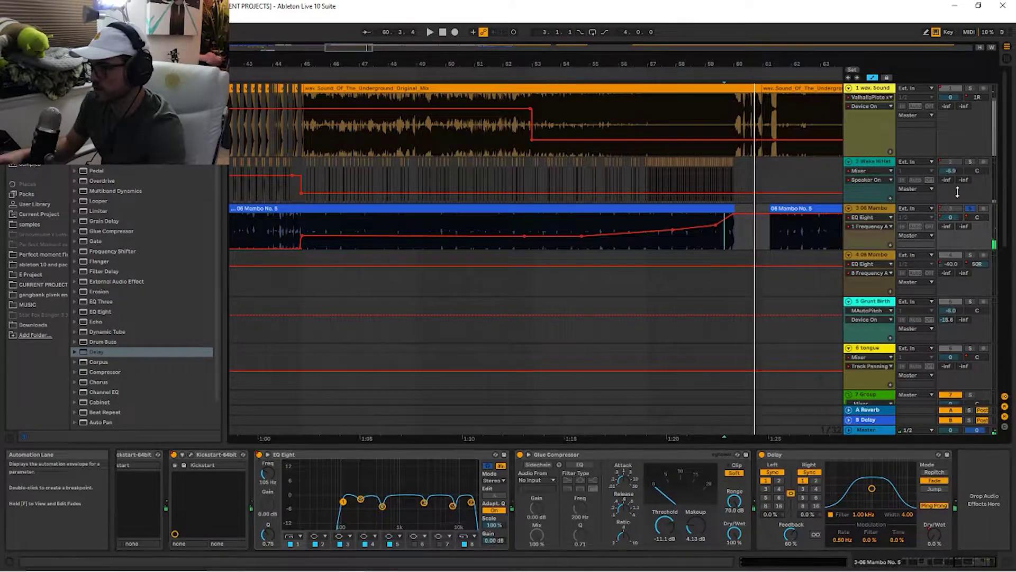
click(970, 208)
Step: Play all tracks from 59.4 across the break at bar 60 and look closely at the clips around bar 61
click(721, 176)
drag(326, 47, 335, 46)
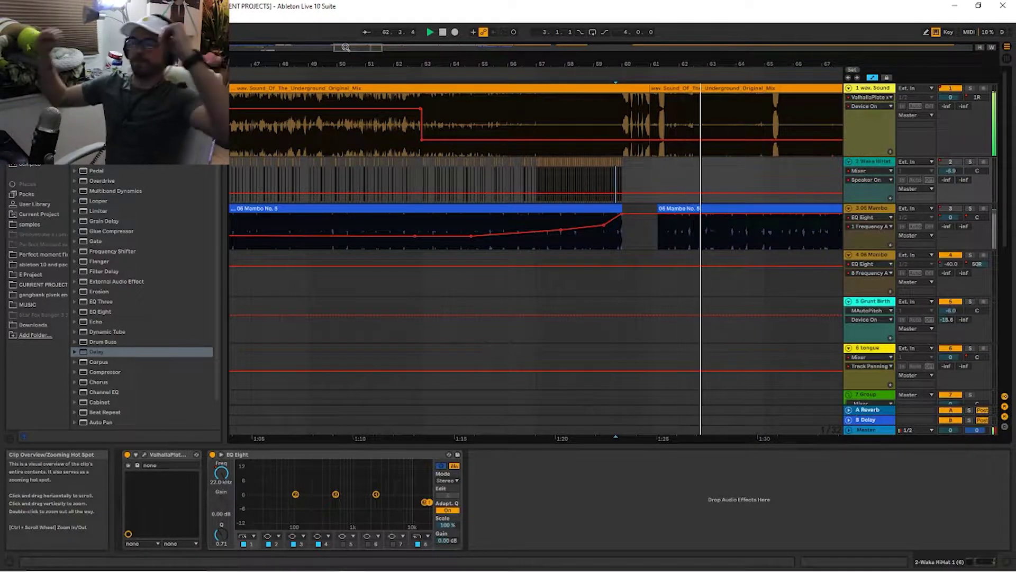
key(space)
drag(369, 47, 369, 79)
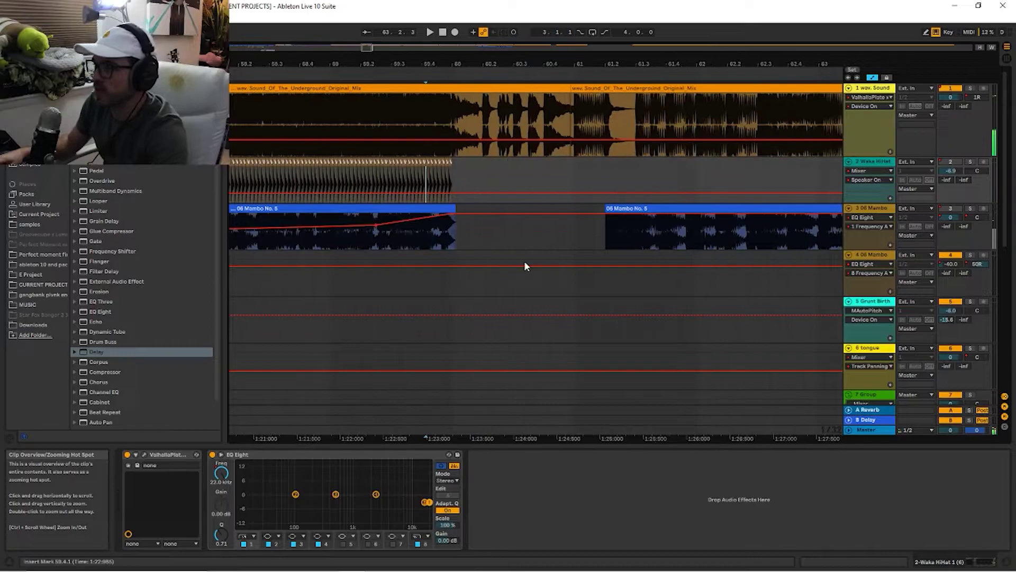
Step: Play from about bar 61 with the Mambo track's Speaker On automation displayed, undoing the track activator and solo toggles
click(579, 234)
key(space)
click(951, 208)
click(970, 208)
key(ctrl+z)
key(ctrl+z)
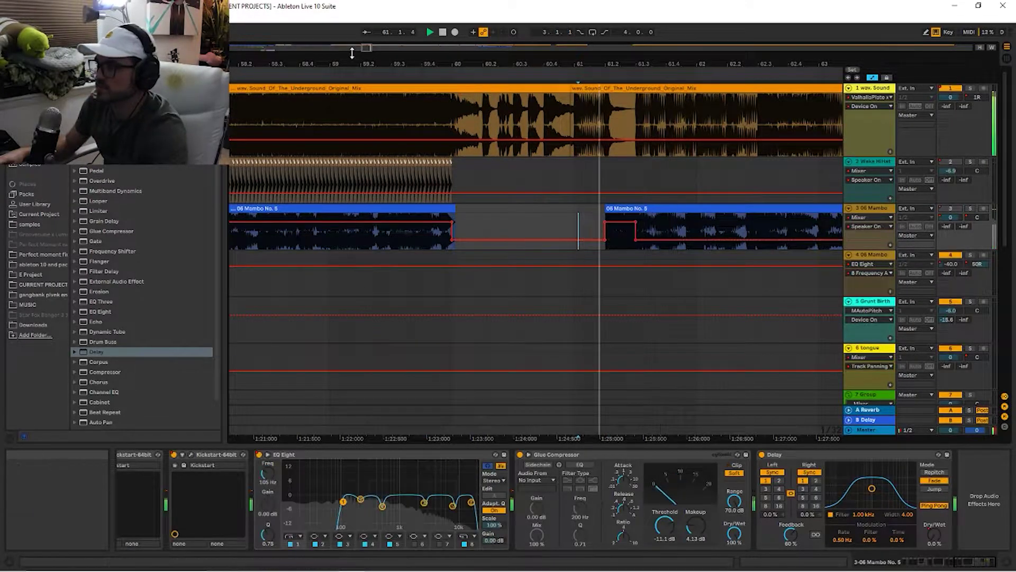
drag(366, 49, 365, 21)
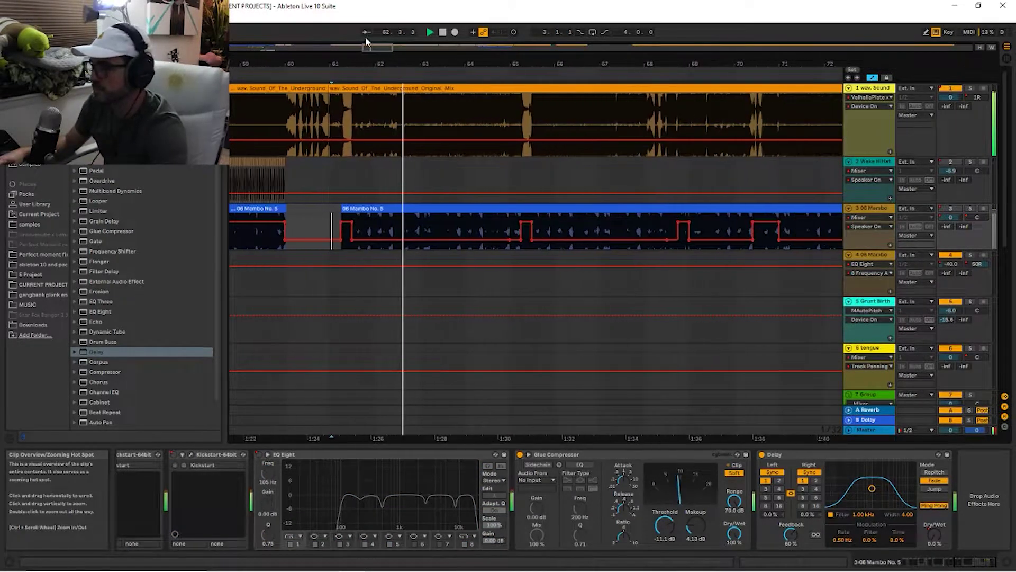
Step: Play the mashup from just before bar 65 and again from 68.3.2 to audition the Mambo track's Speaker On switches
click(510, 220)
key(space)
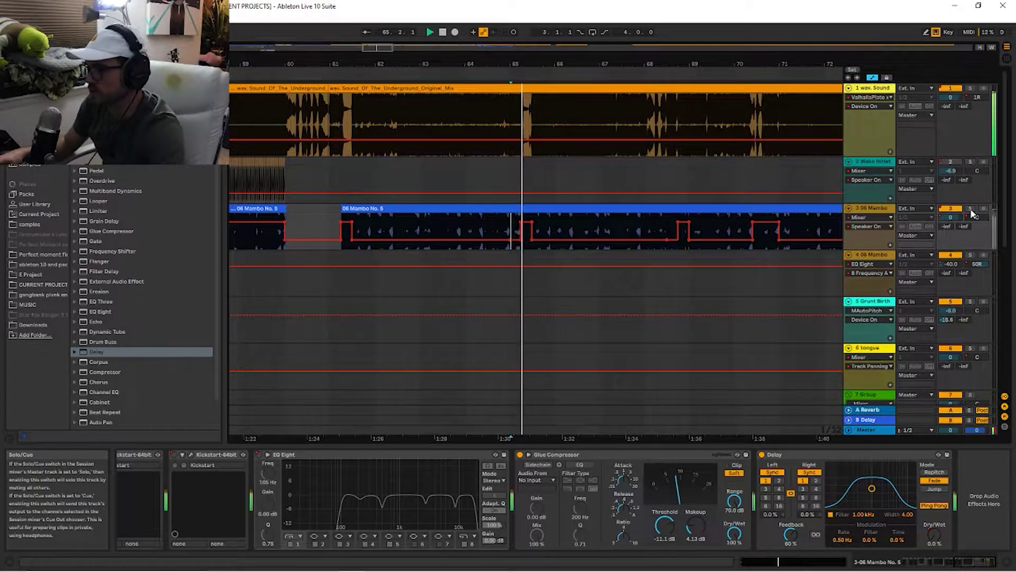
click(669, 219)
key(space)
key(space)
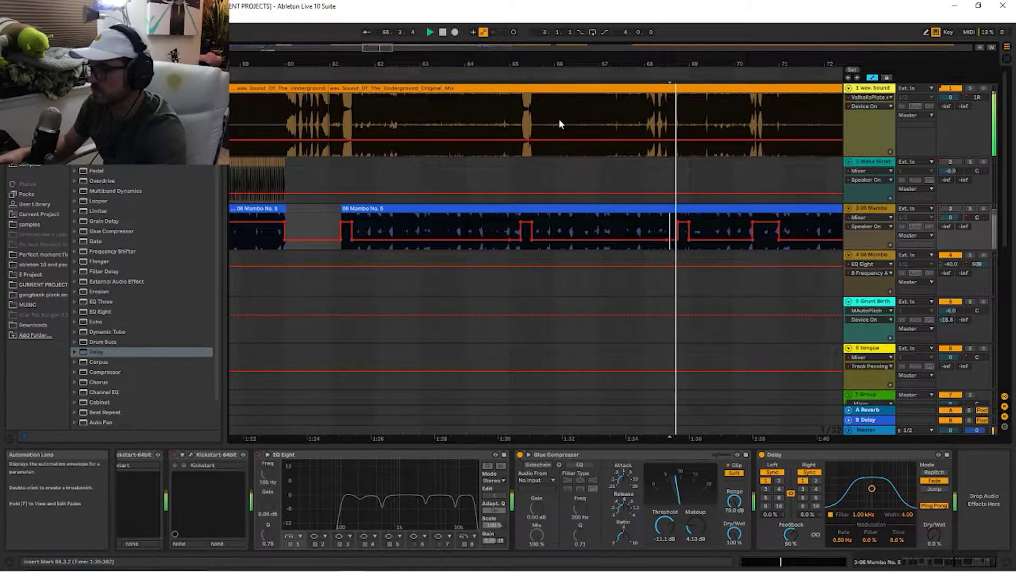
Step: Audition the passage leading up to the Mambo clips at bar 76 and move on to about 86.2, stopping playback
drag(394, 48, 403, 49)
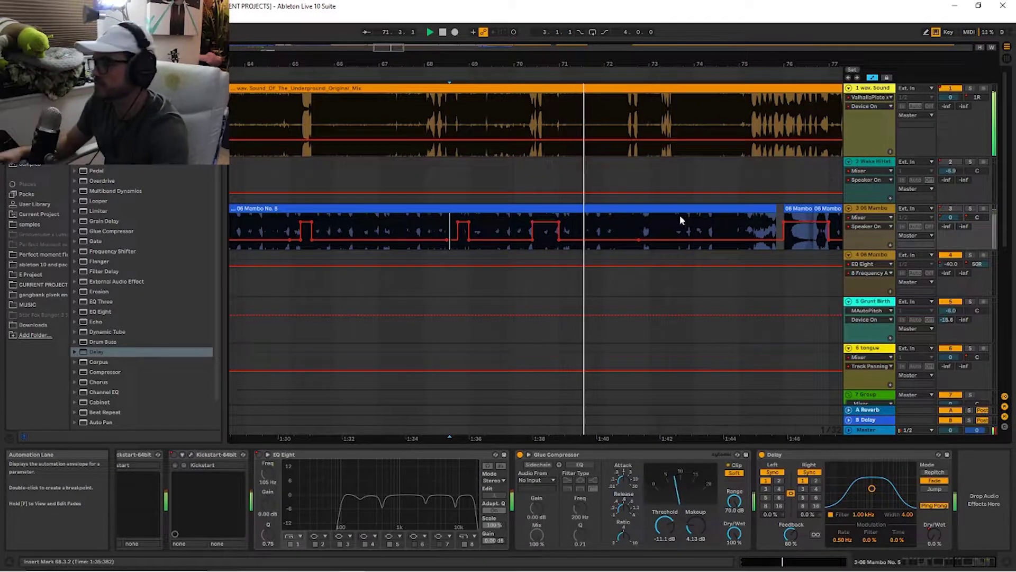
key(space)
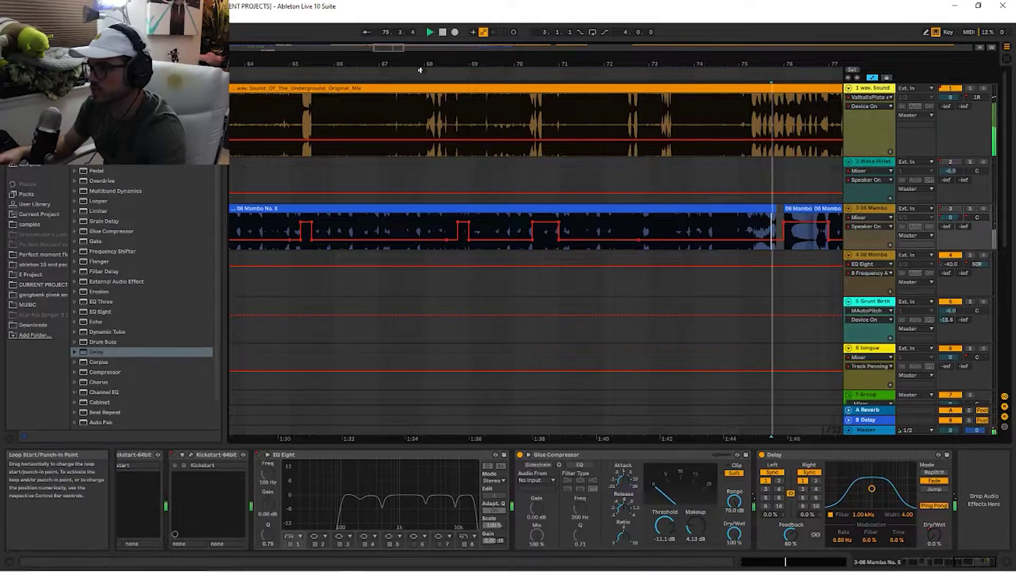
drag(496, 64, 435, 92)
key(space)
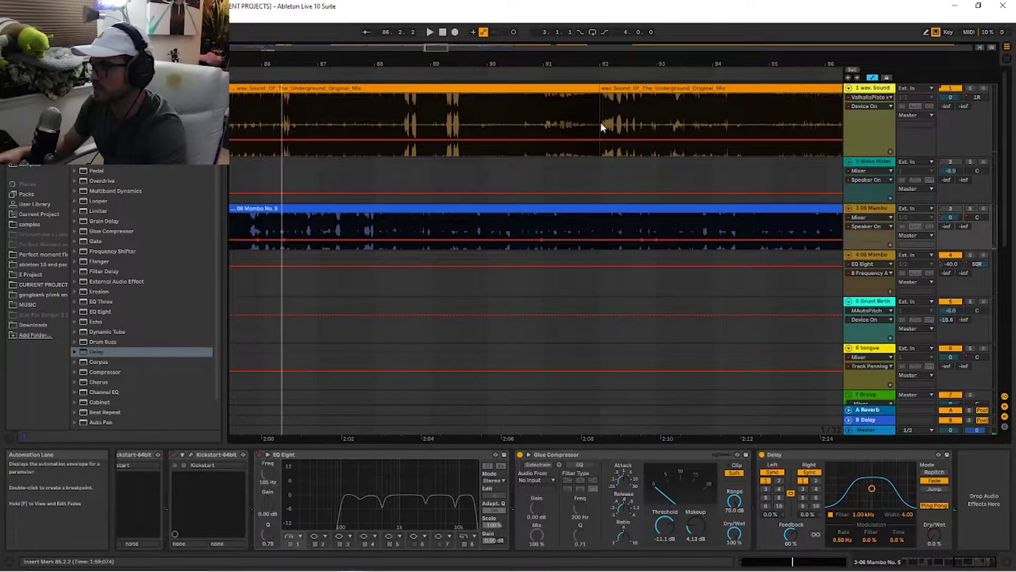
Step: Play from 97.1.2 and look closely at the clip cuts and the Mambo track's Speaker On automation around bar 100
click(414, 112)
key(space)
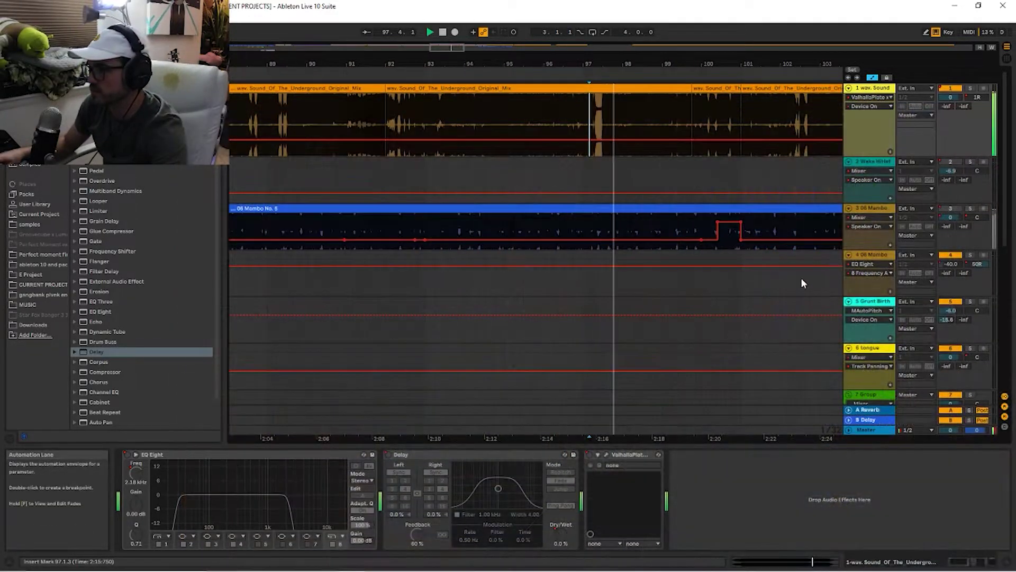
scroll(536, 249, up, 5)
scroll(536, 249, right, 3)
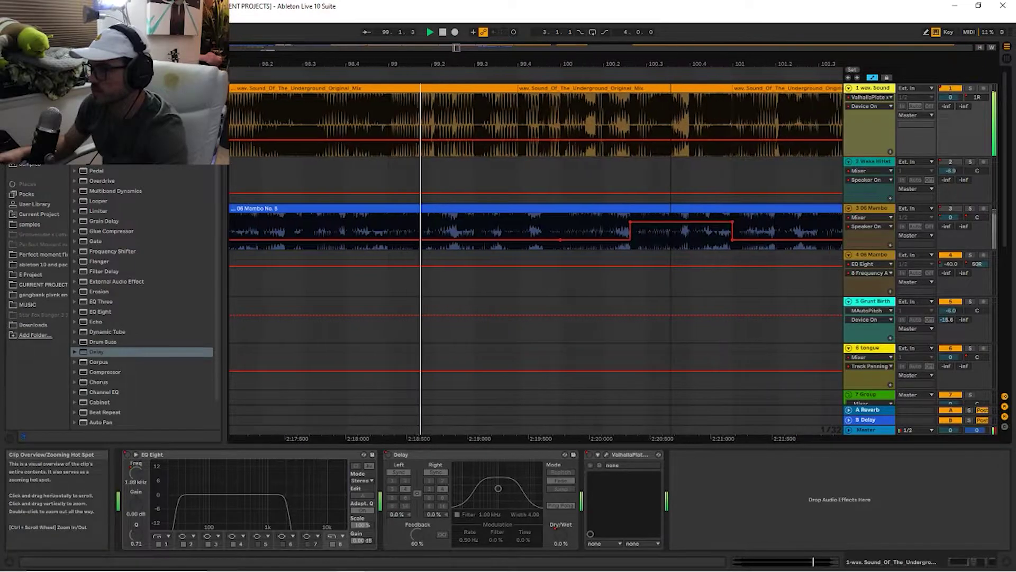
Step: Look over the arrangement beyond bar 100 and the lower tracks while playback continues, returning to the first track
scroll(536, 249, down, 2)
scroll(535, 248, right, 1)
scroll(535, 249, down, 1)
scroll(536, 248, right, 1)
scroll(536, 249, down, 1)
scroll(536, 249, down, 2)
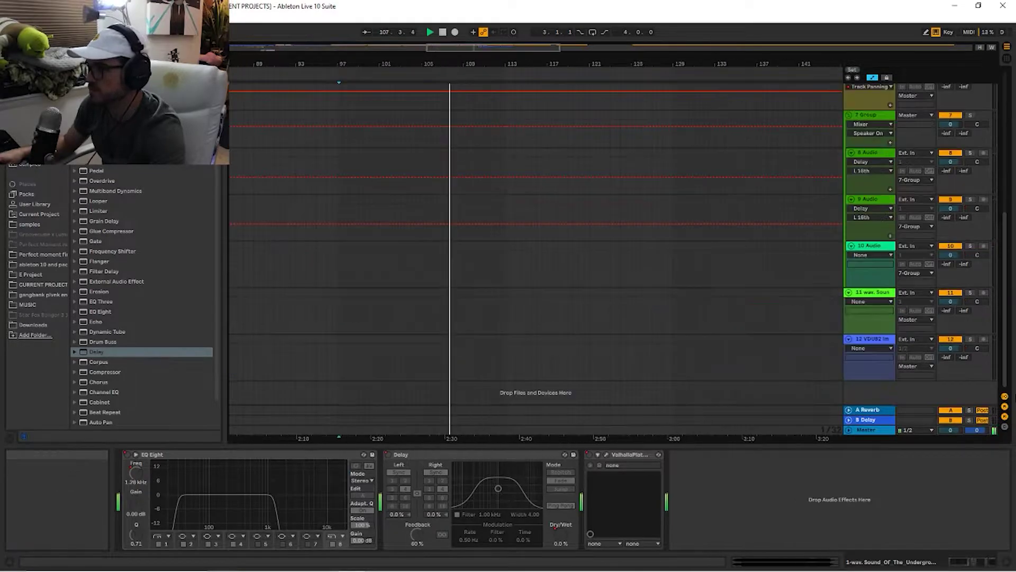
drag(1005, 318, 1011, 59)
Step: Follow playback through the layered Mambo build-up from bar 109 and view the Sound Of The Underground clip at bar 125
drag(479, 50, 507, 43)
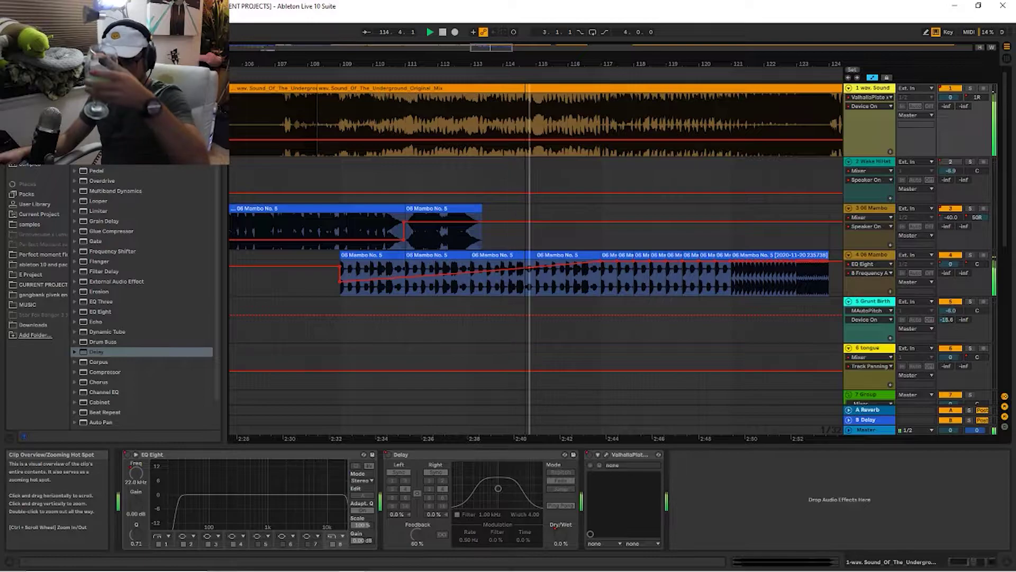
drag(492, 48, 506, 15)
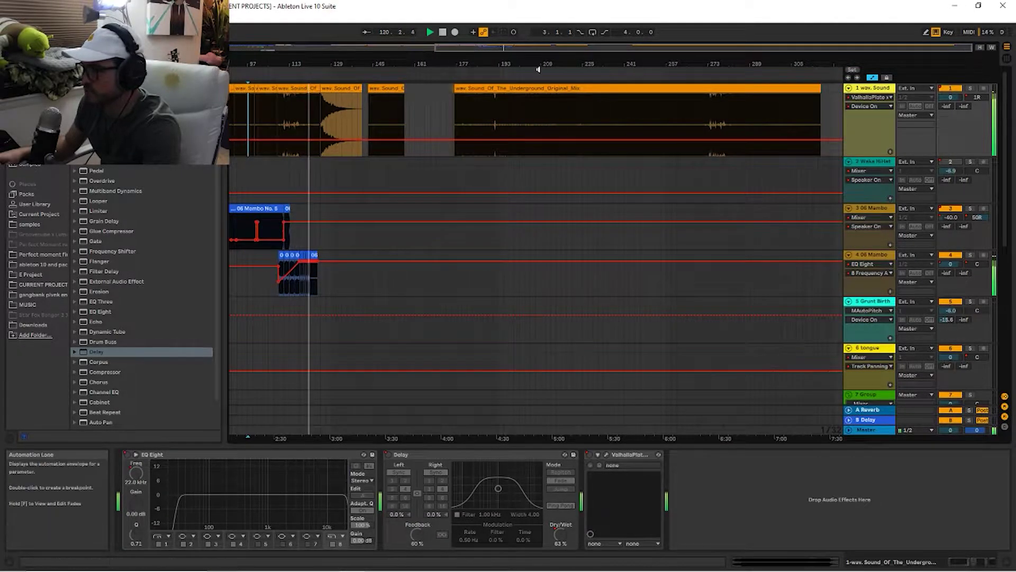
drag(458, 47, 499, 80)
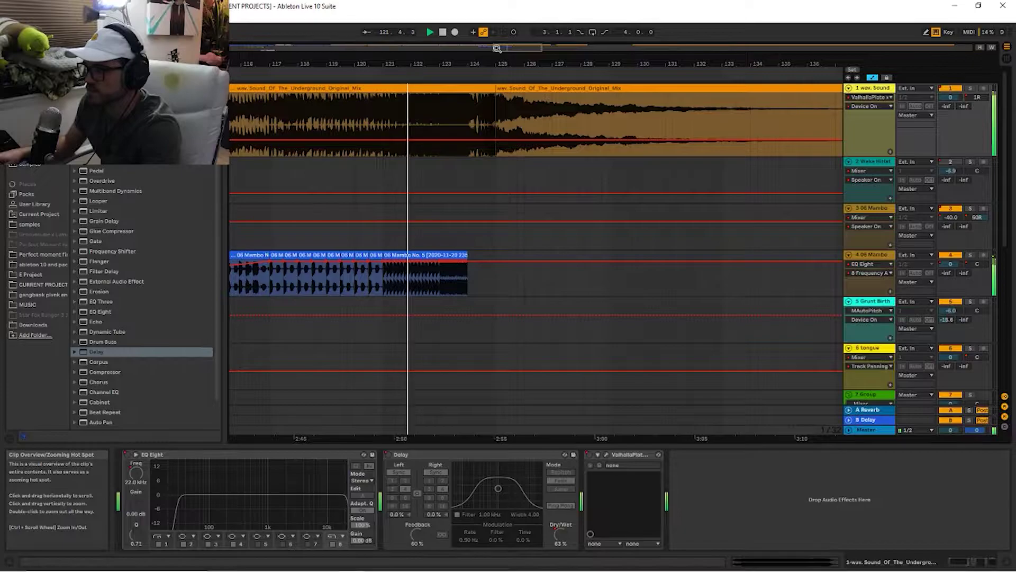